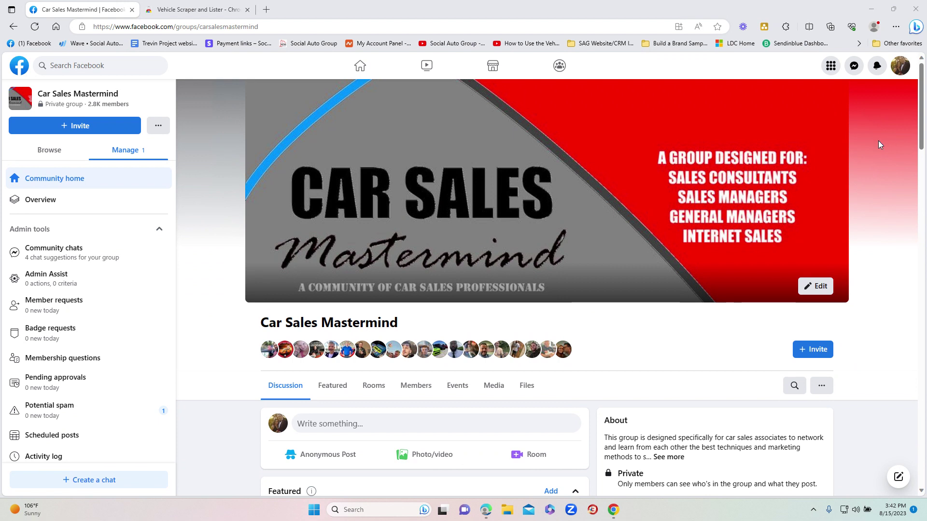
Step: Add Vehicle Scraper and Lister to Edge from its Chrome Web Store page and confirm the install
click(195, 14)
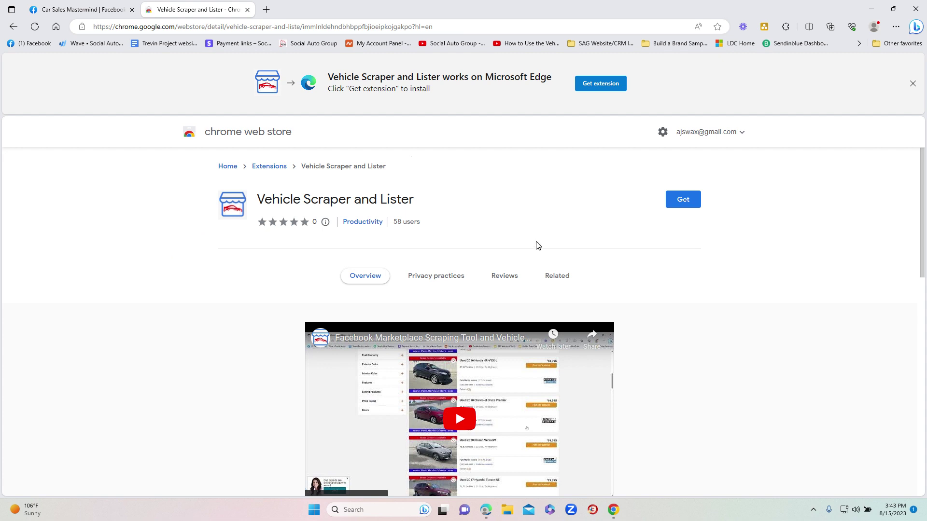
click(688, 204)
click(604, 84)
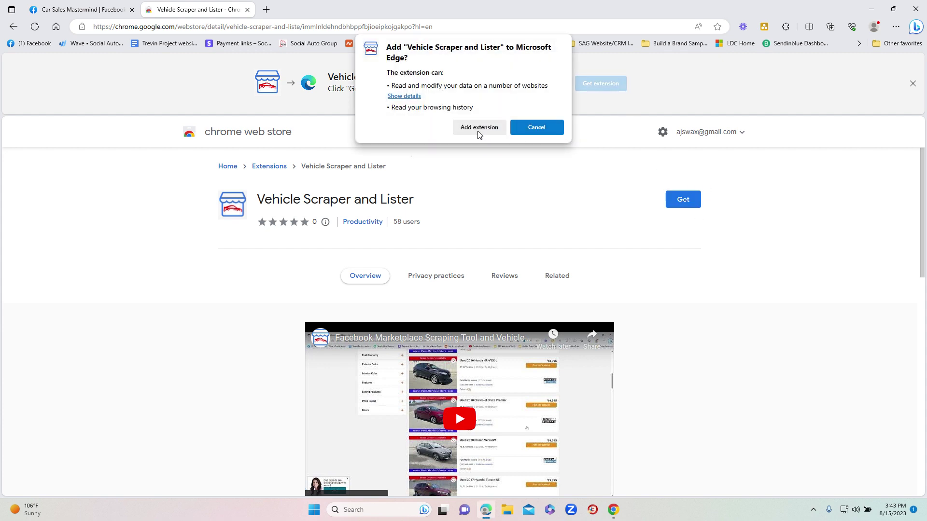
click(479, 130)
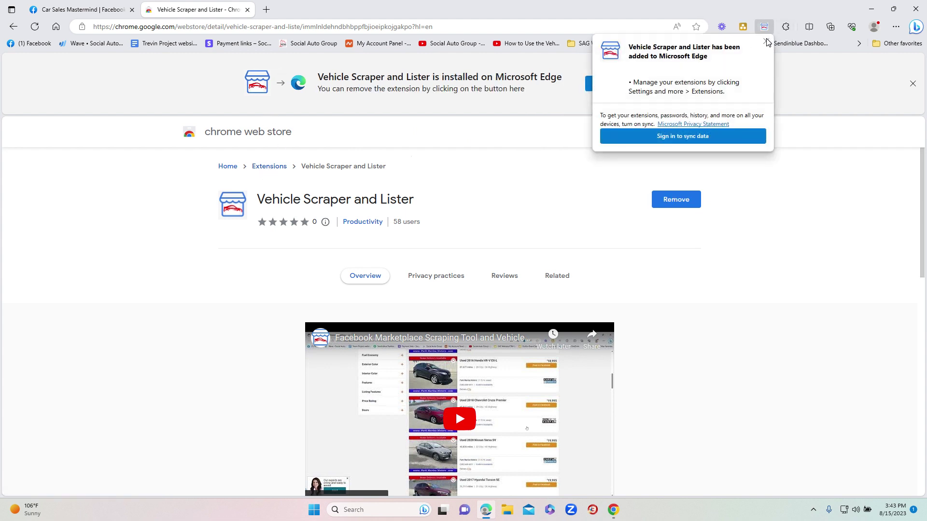
Step: Close the store tab and pin Vehicle Scraper and Lister to the toolbar
click(247, 10)
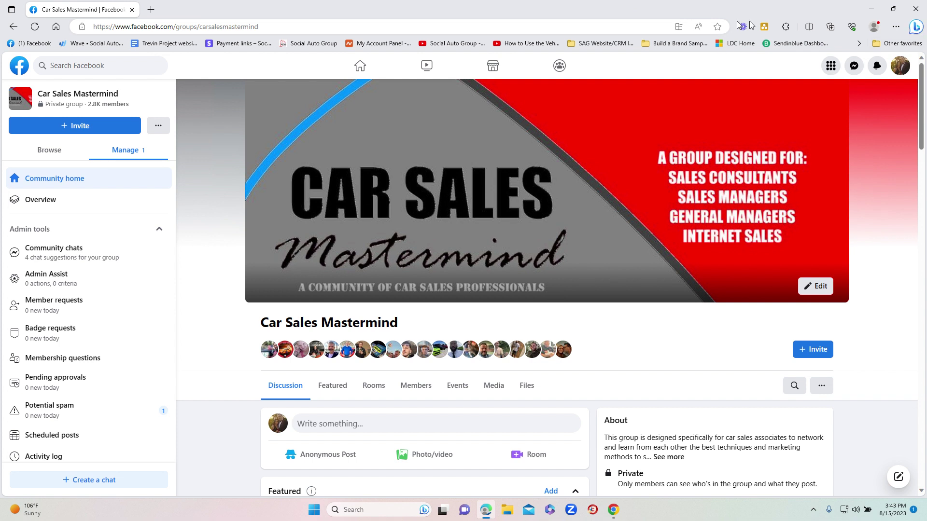
click(786, 27)
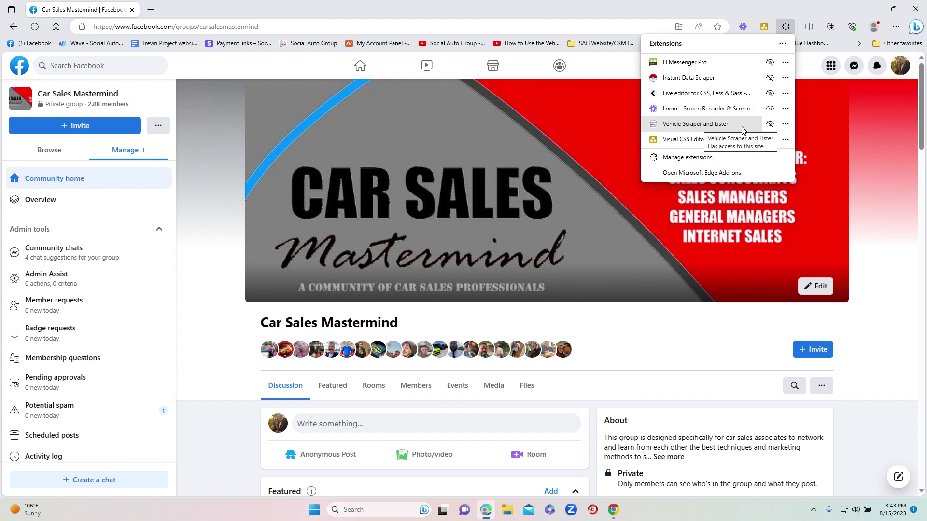
click(771, 125)
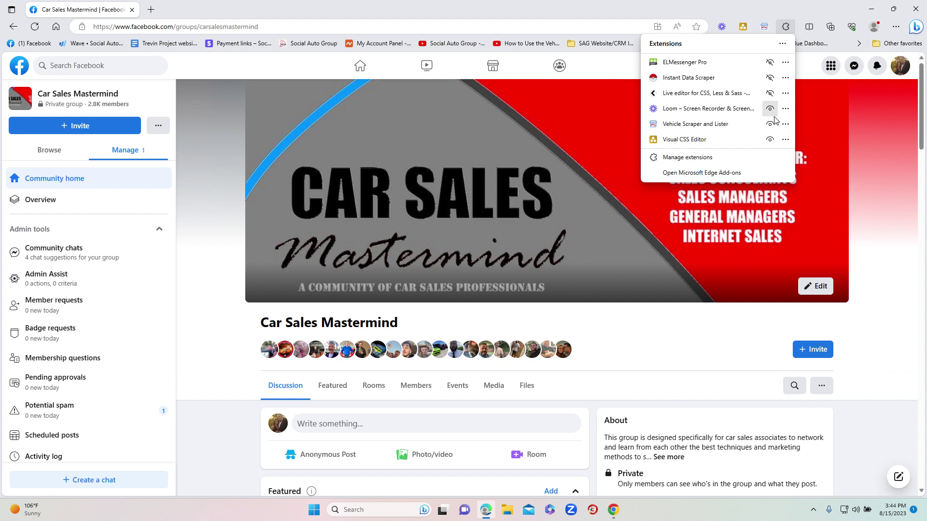
click(765, 28)
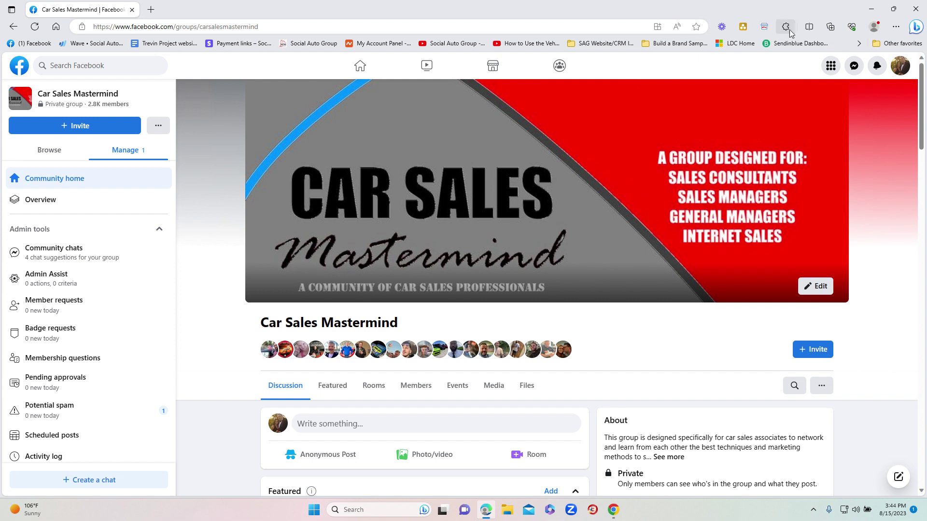
Step: Review the installed extensions from the Edge main menu and open the Vehicle Scraper and Lister popup
click(896, 27)
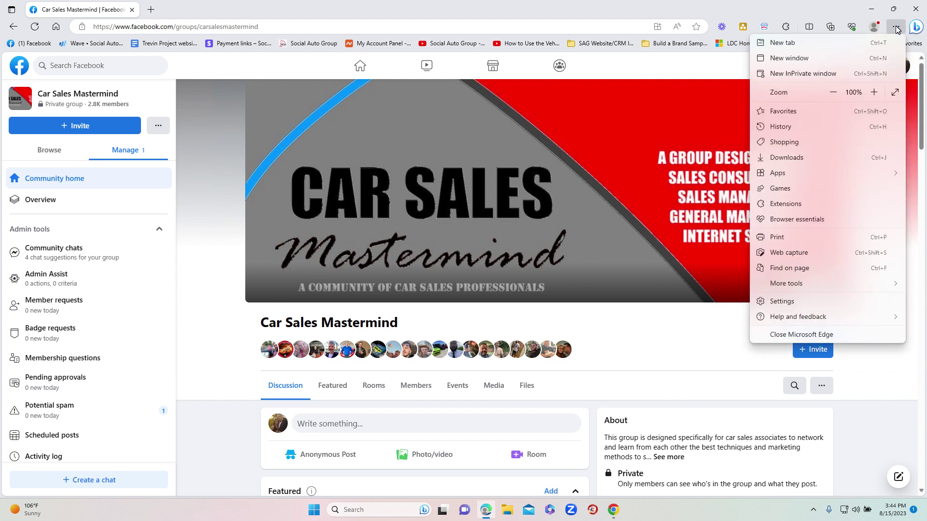
click(784, 205)
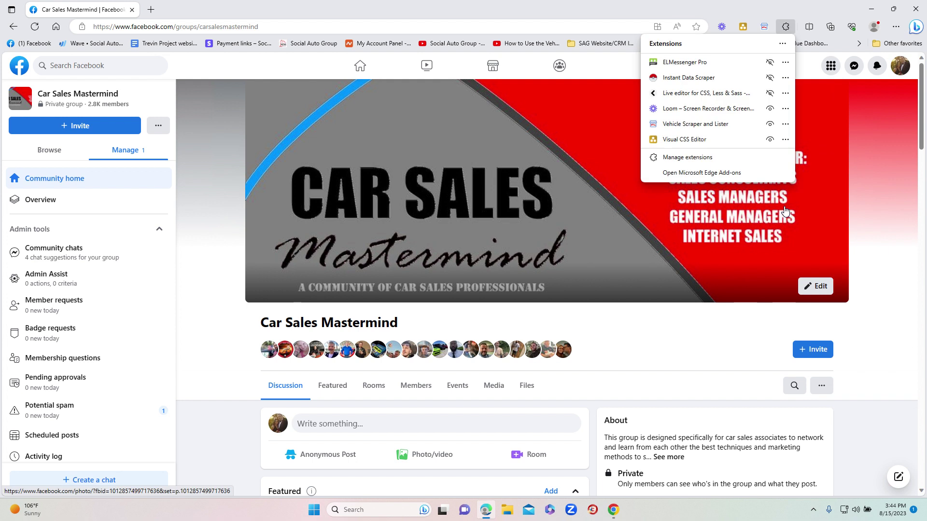
click(797, 12)
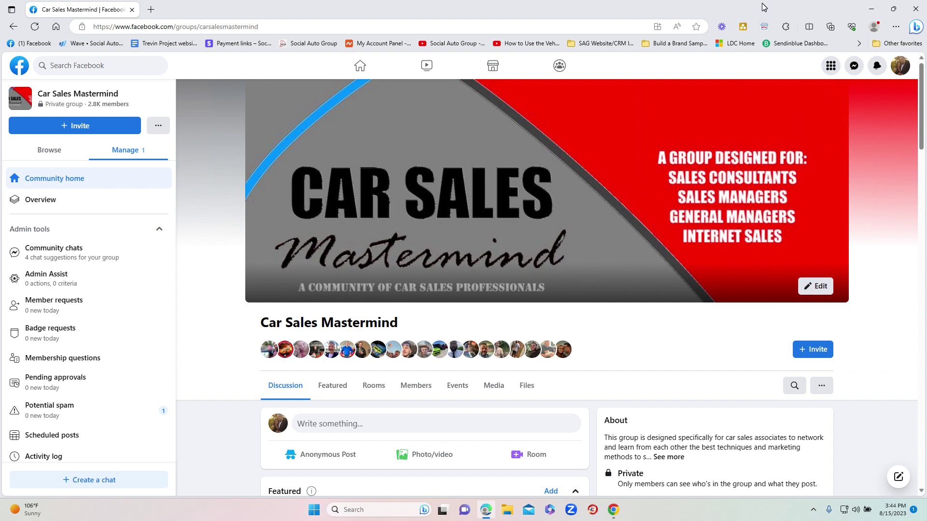
click(764, 27)
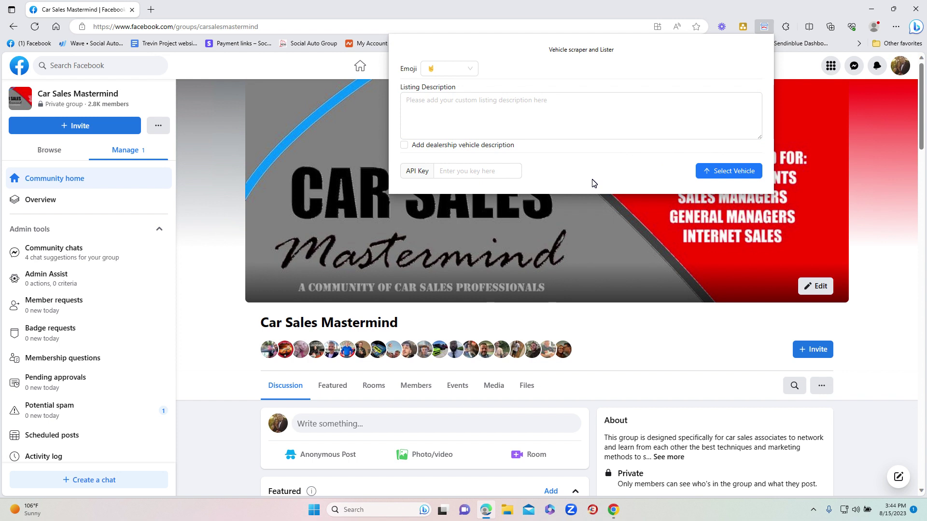
Step: Paste the API key and start the listing description with 'Call Your Name'
click(506, 172)
key(ctrl+v)
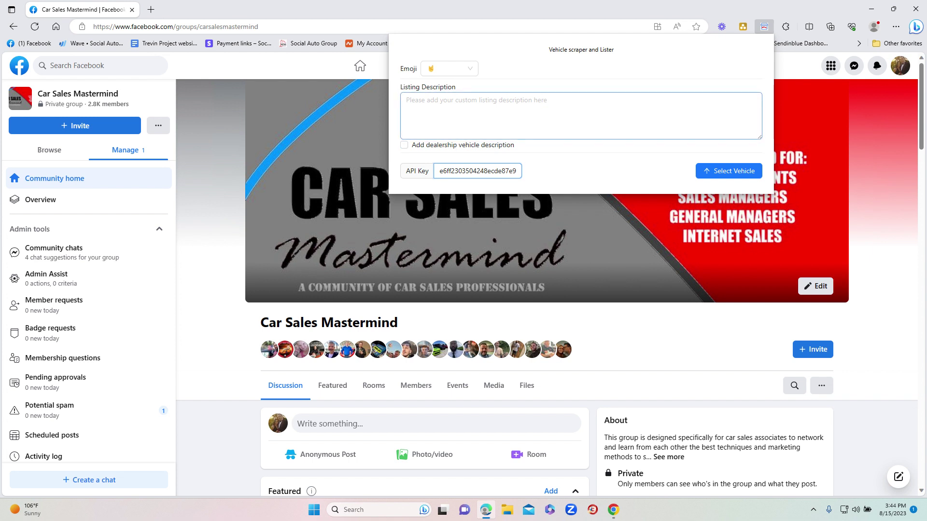
click(406, 100)
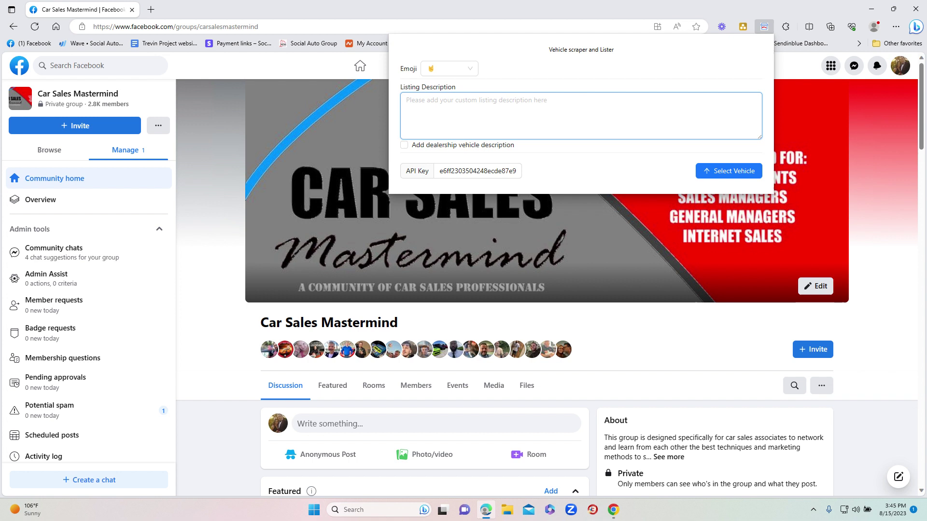
text(Call)
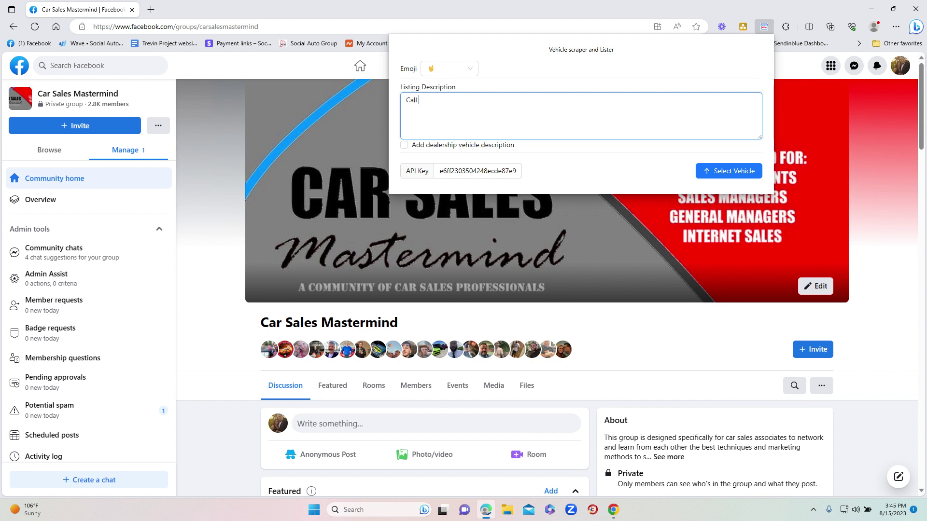
text( Your Name)
Step: Add 'No Credit' and 'OK' as the description's second and third lines
key(Return)
text(No Bad cCred)
key(BackSpace)
key(BackSpace)
key(BackSpace)
key(BackSpace)
key(BackSpace)
text(Credi)
mouse_move(454, 100)
mouse_down()
mouse_move(423, 111)
mouse_move(450, 111)
mouse_up()
double_click(422, 110)
key(BackSpace)
key(Down)
text(OK)
Step: Set the listing emoji to fire and go to the Planet Ford Hwy 59 Autotrader inventory
click(473, 71)
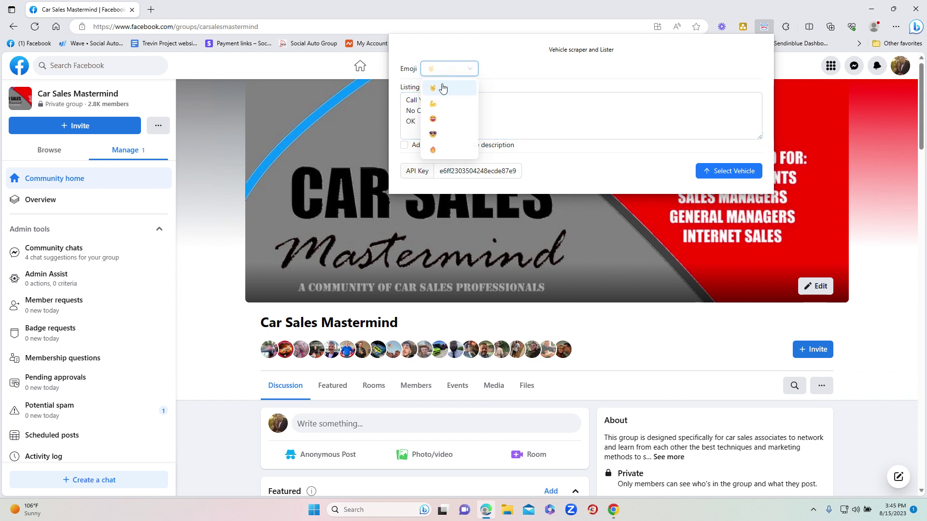
click(432, 151)
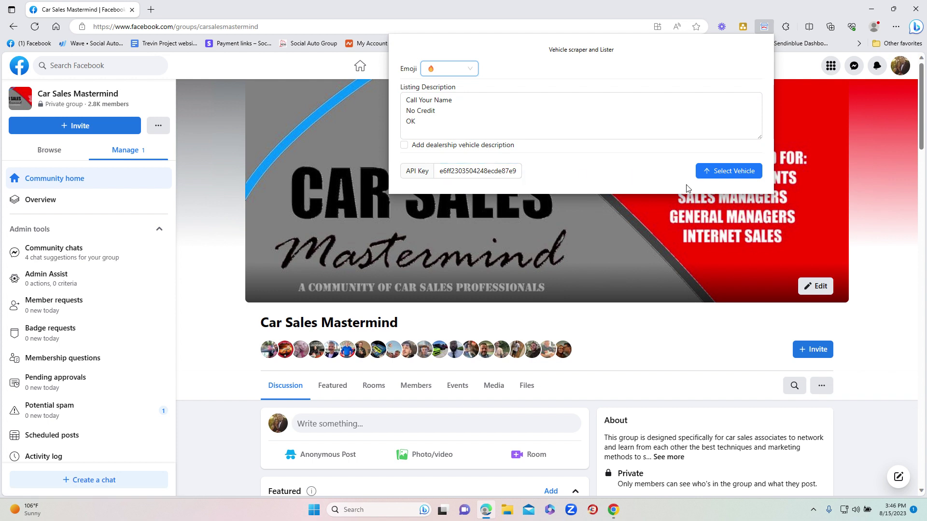
click(727, 172)
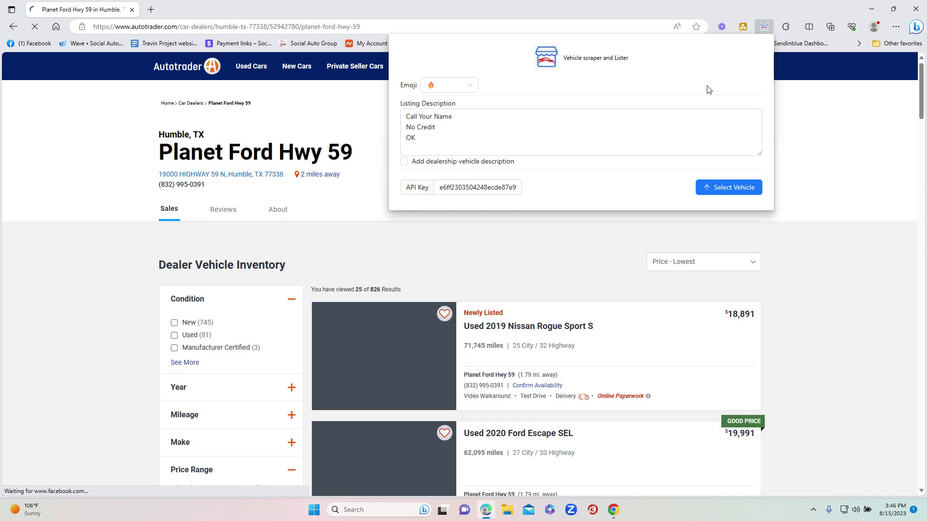
click(764, 28)
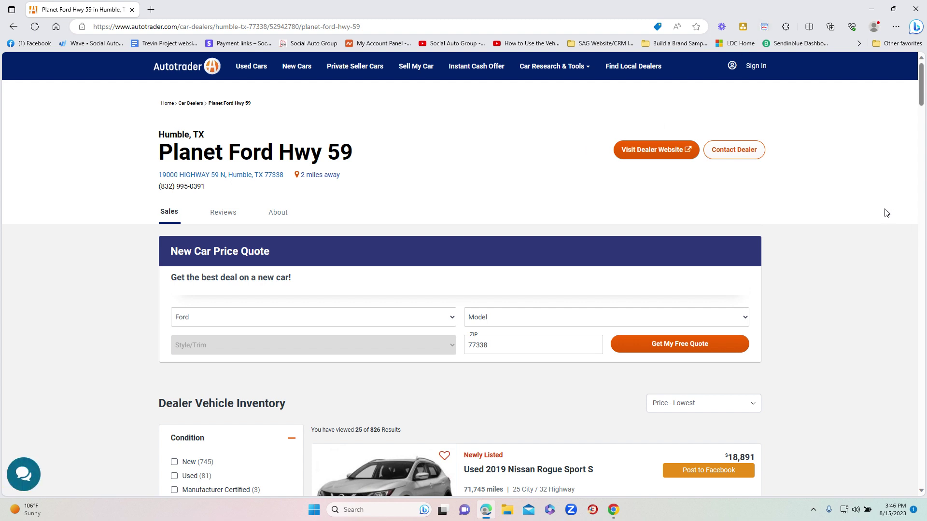
Step: Browse the Planet Ford Hwy 59 listings, move to page 2, and reload the inventory page
scroll(887, 222, down, 3)
scroll(725, 242, up, 3)
scroll(628, 205, down, 3)
scroll(412, 277, down, 17)
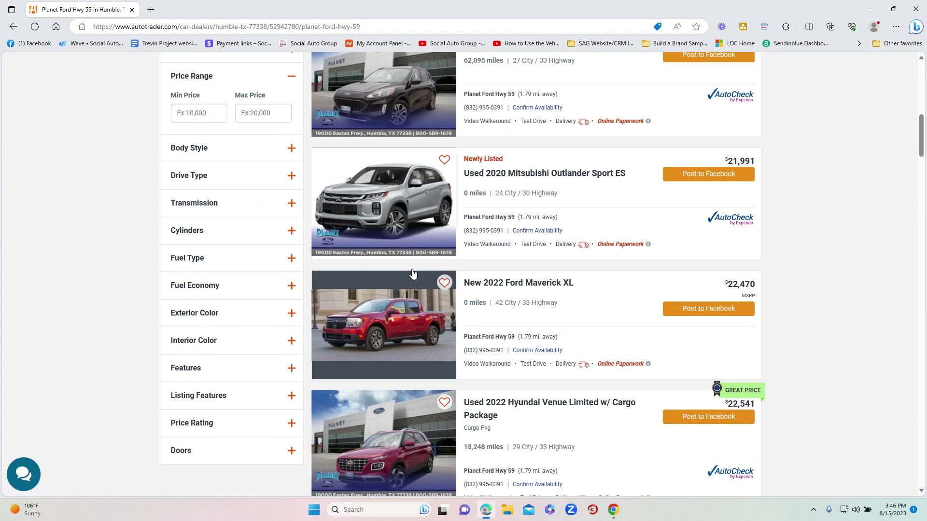
scroll(406, 298, up, 16)
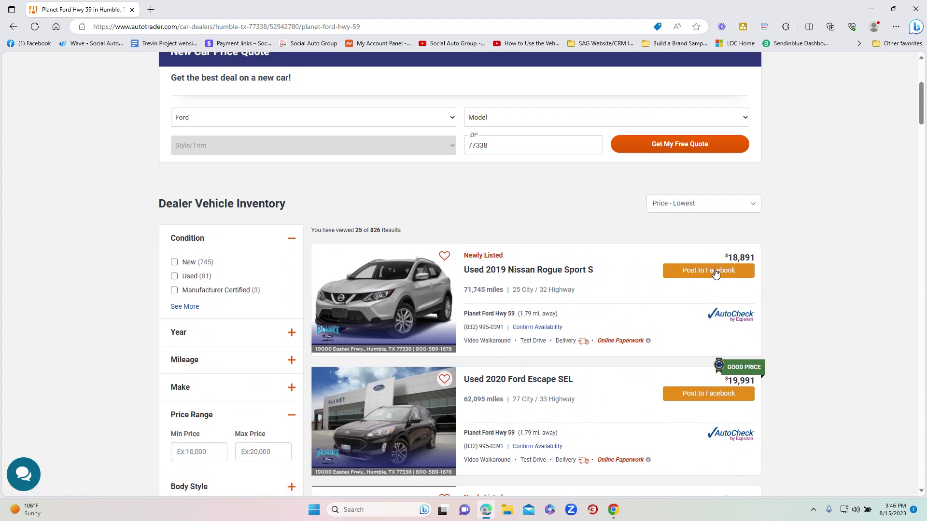
scroll(525, 297, down, 10)
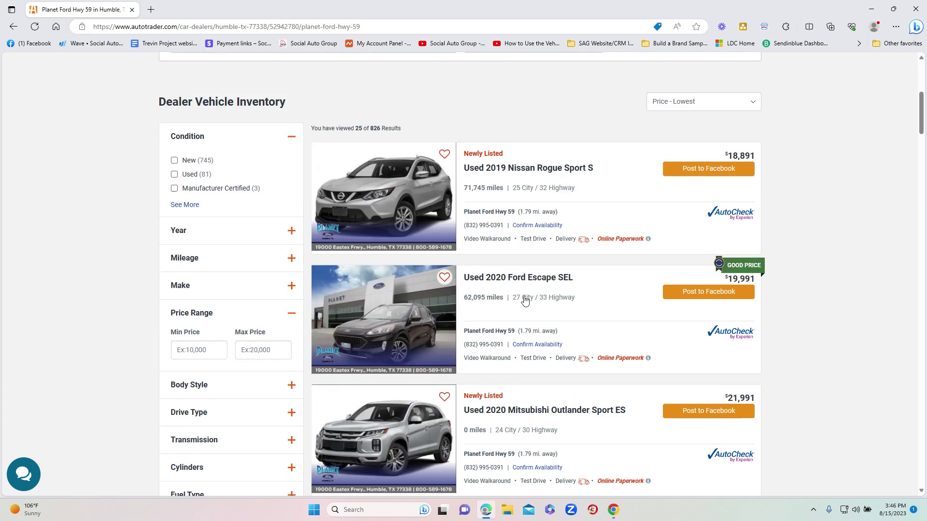
scroll(525, 298, down, 15)
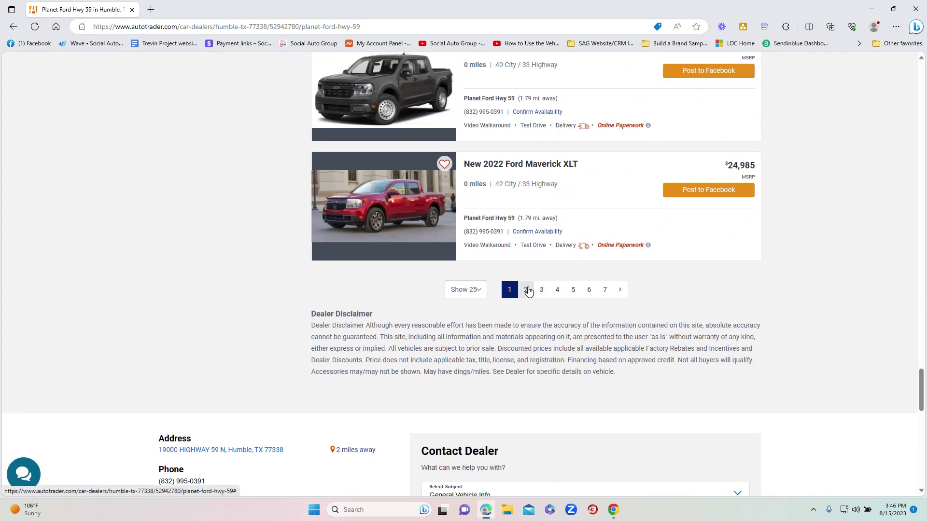
click(529, 292)
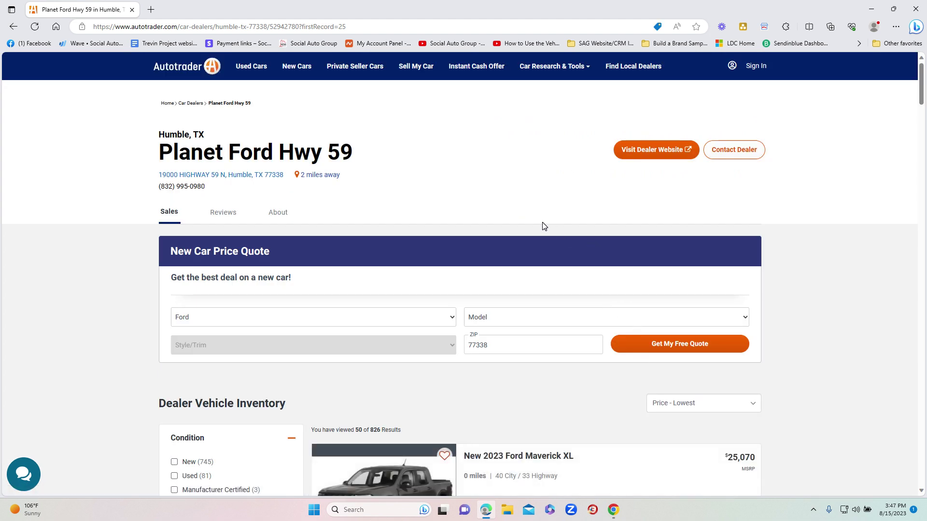
scroll(546, 221, down, 8)
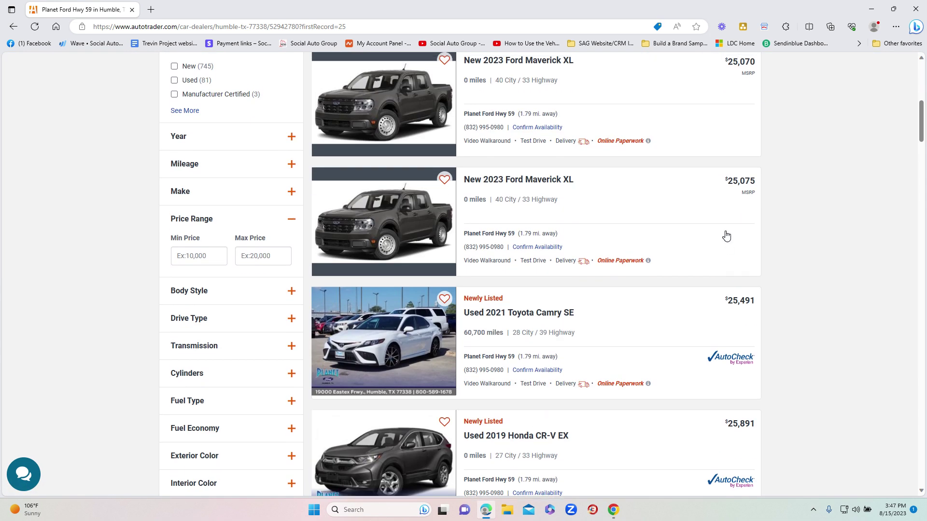
scroll(676, 218, up, 3)
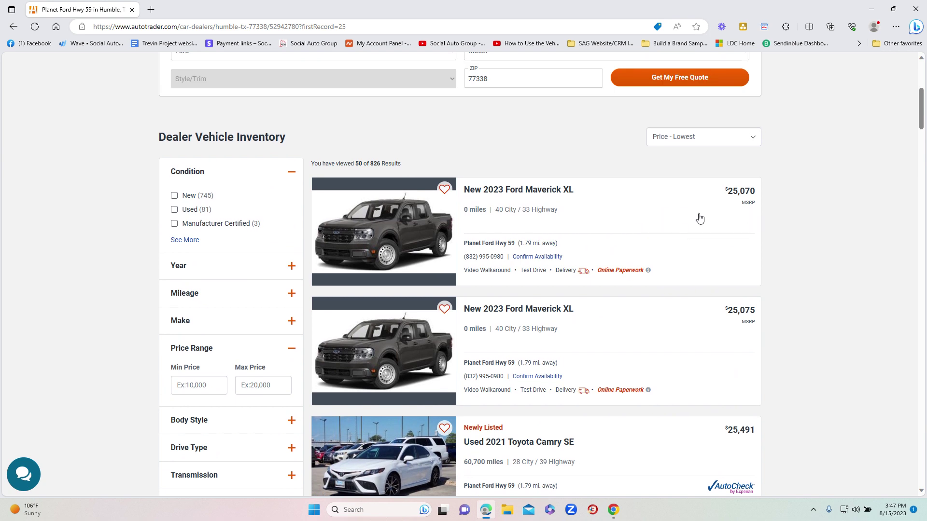
scroll(681, 362, down, 5)
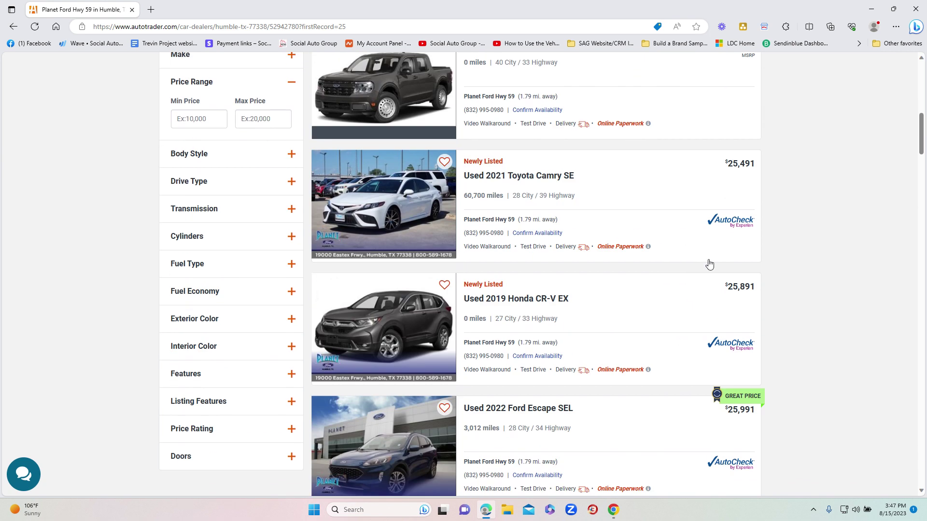
click(34, 26)
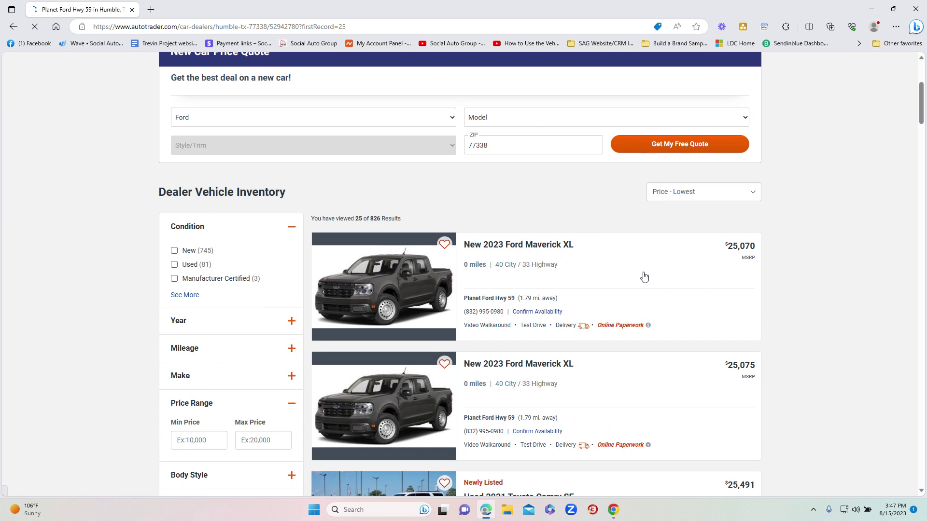
Step: Post the $25,491 Used 2021 Toyota Camry SE to Facebook Marketplace
scroll(662, 269, down, 4)
scroll(628, 300, down, 1)
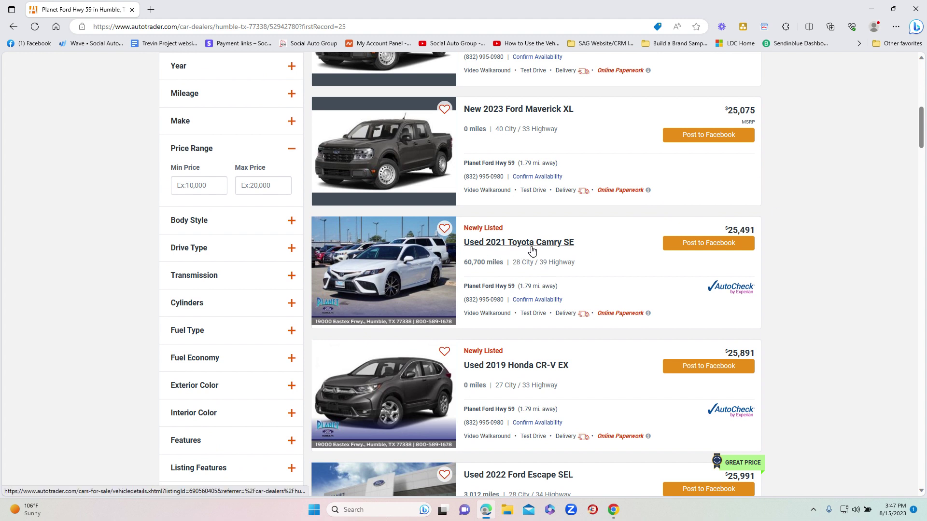
click(697, 245)
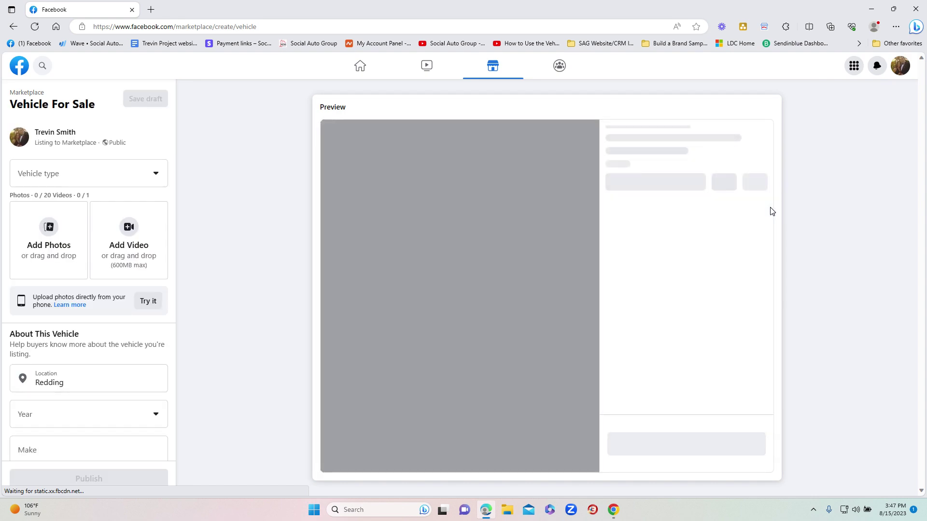
Step: Set the vehicle type to Other and the year to 2021
click(159, 174)
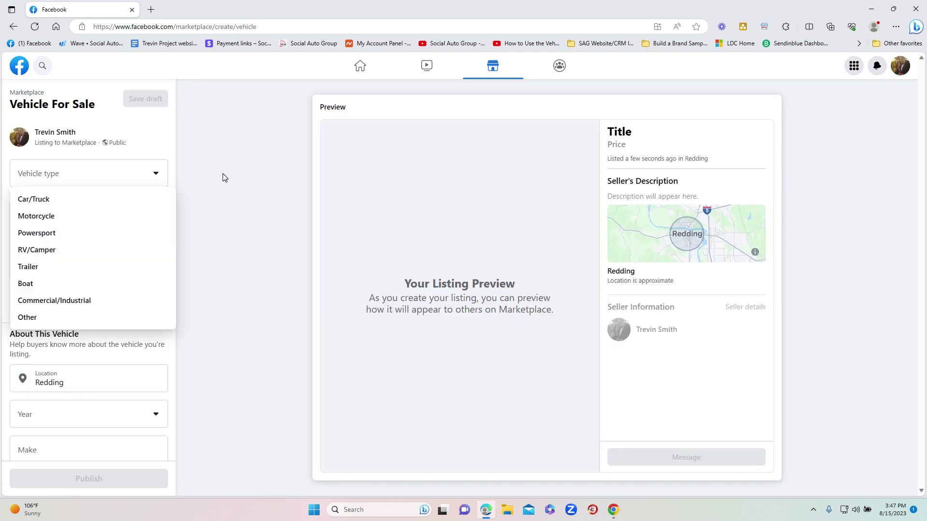
key(Up)
key(Return)
key(space)
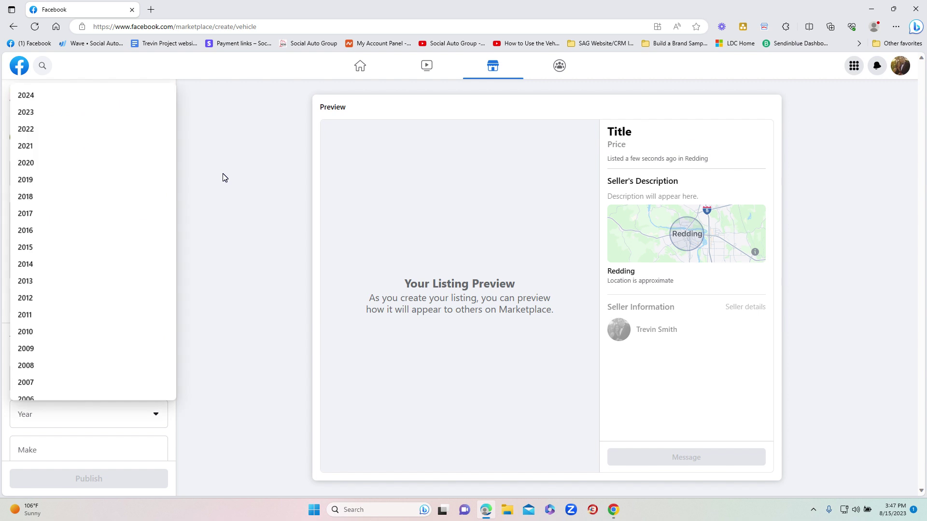
key(Down)
key(Down)
key(Down)
key(Down)
key(Return)
Step: Fill Make with Toyota and Model with 'Camry 🔥 60,700 Miles' while photos upload
key(Tab)
key(Tab)
text(Camry 🔥 60,700 Miles)
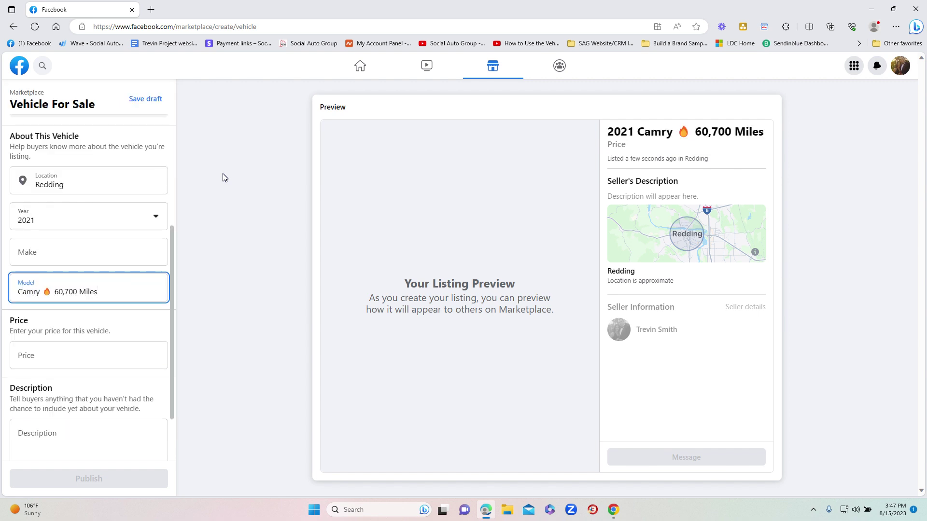
key(shift+Tab)
text(Toyota)
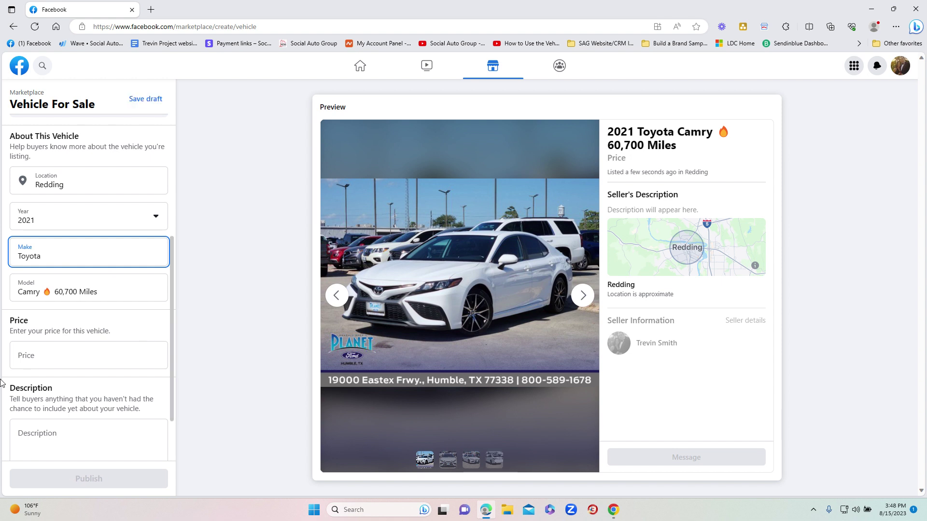
scroll(13, 188, up, 5)
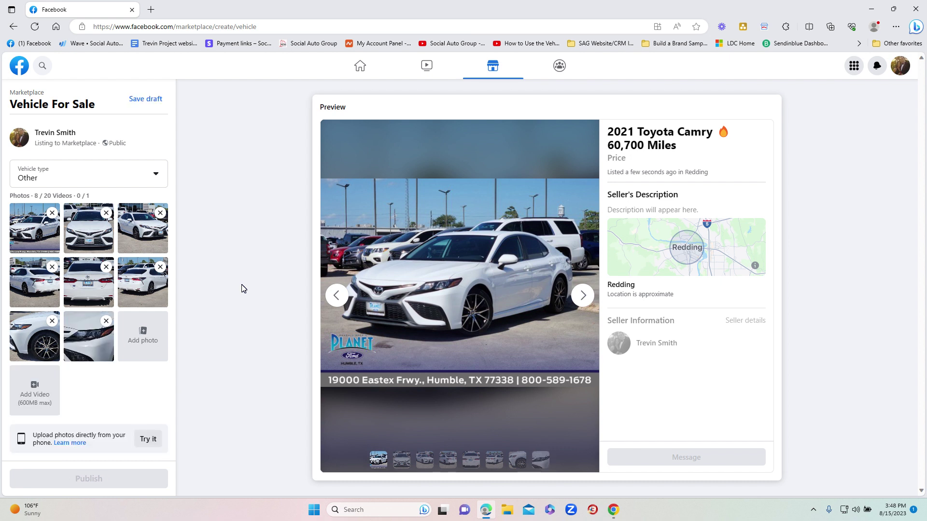
scroll(164, 330, down, 5)
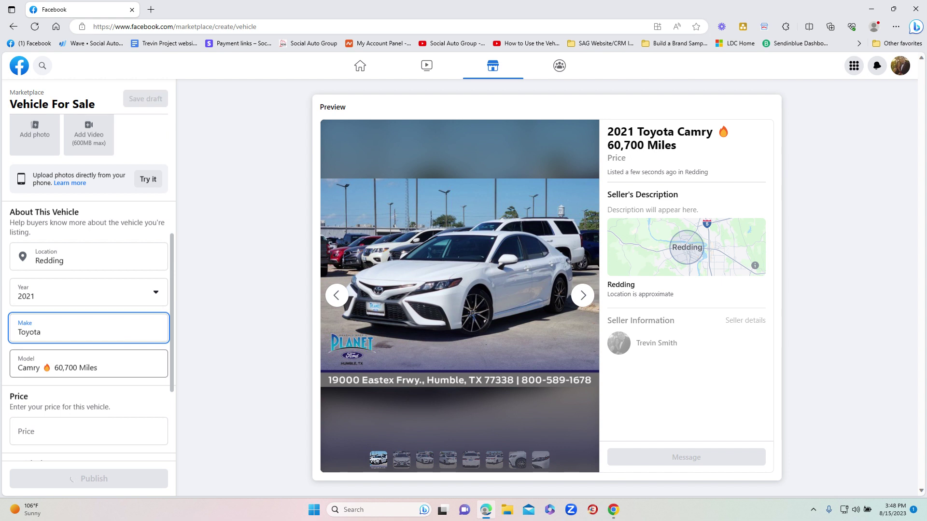
scroll(137, 306, up, 5)
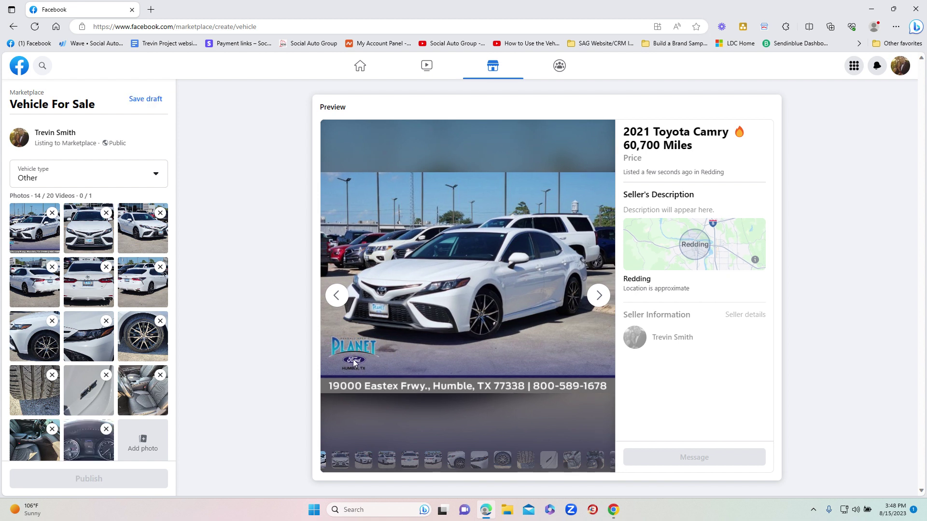
Step: Delete the dealer-banner photo and make the side-view shot the first image
click(52, 213)
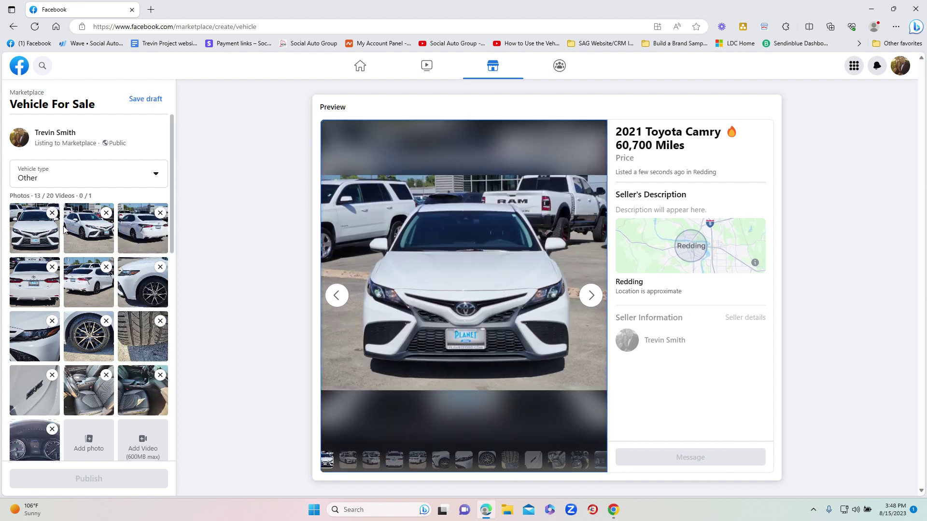
drag(121, 248, 34, 228)
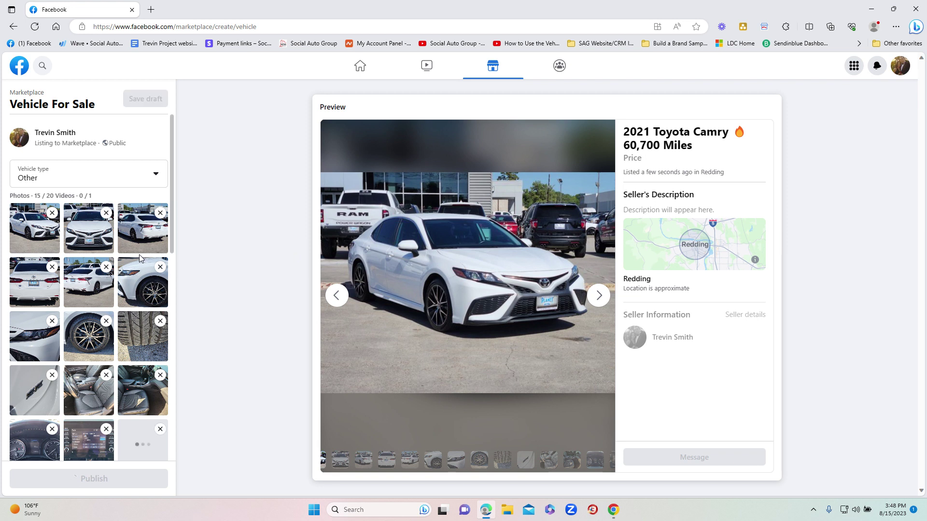
scroll(140, 254, down, 5)
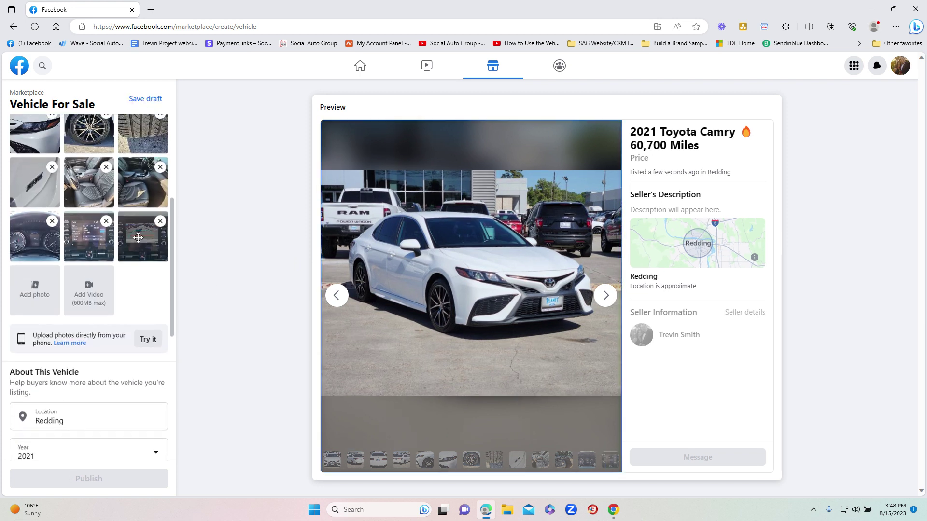
scroll(139, 237, up, 5)
scroll(140, 237, down, 3)
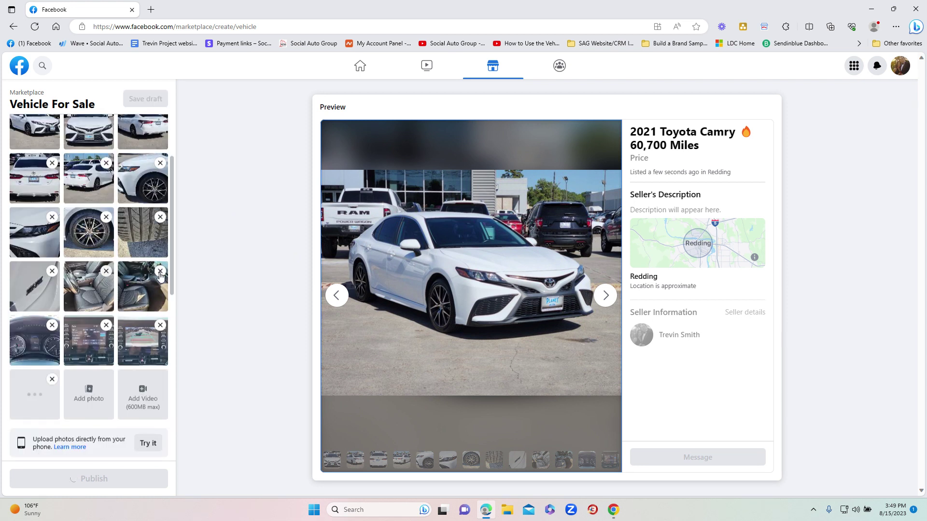
scroll(133, 208, up, 3)
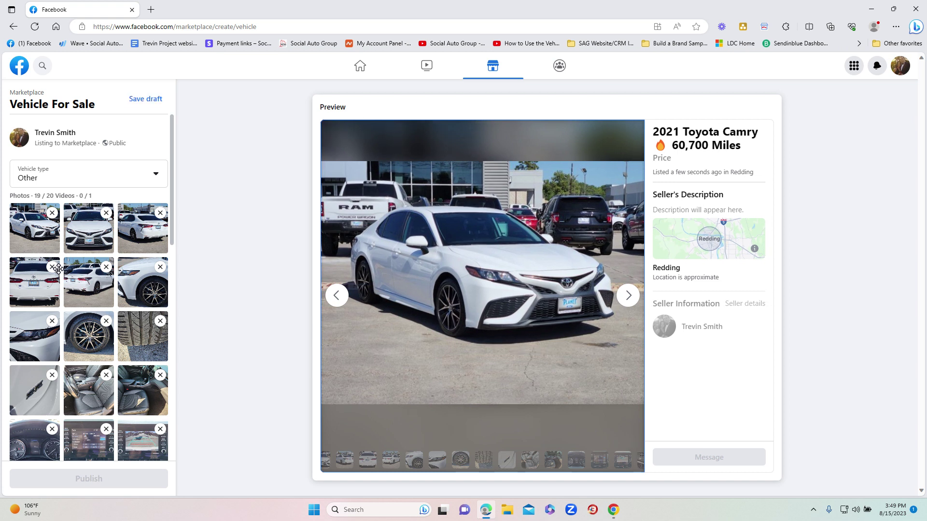
Step: Paste the prepared three-line text into the listing's Description field
scroll(102, 237, down, 6)
scroll(102, 236, down, 5)
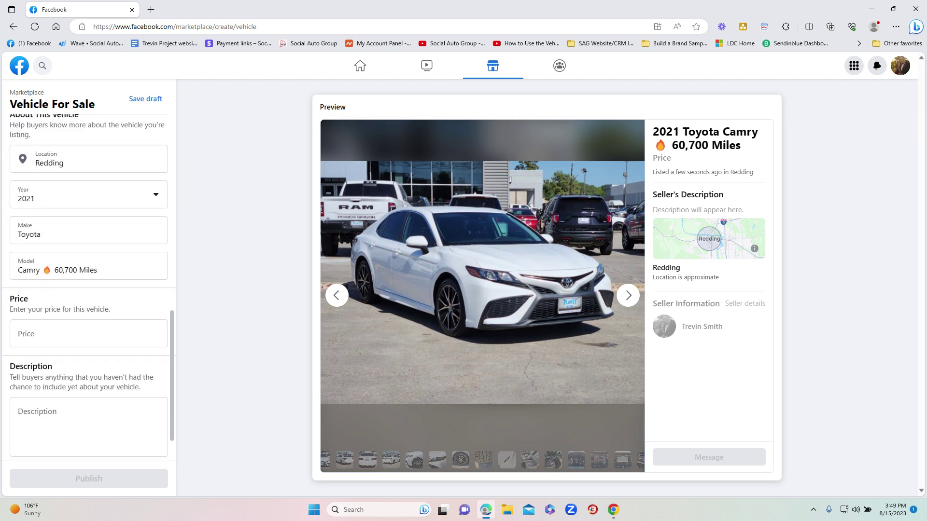
click(88, 420)
text(Call Your Name No Credit OK)
Step: Enter a price of 25491 and publish the Camry listing
click(88, 282)
text(25491)
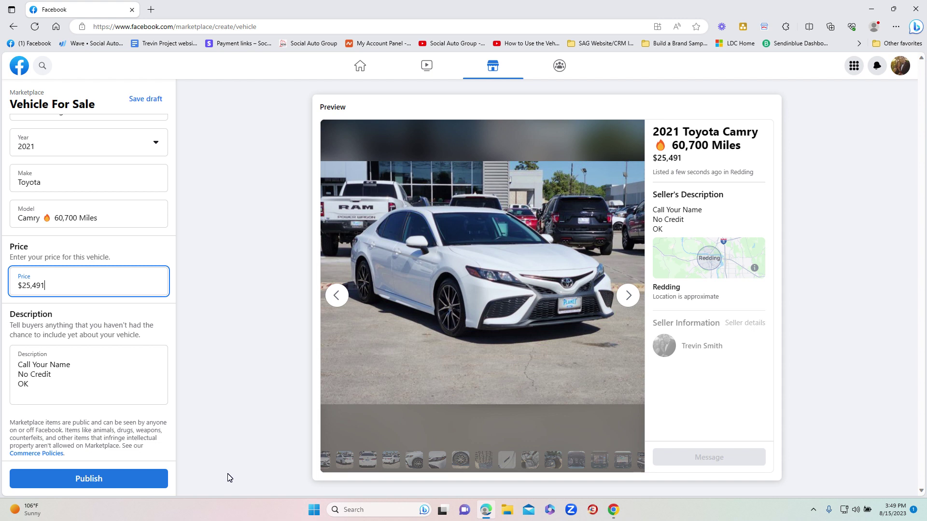
click(122, 479)
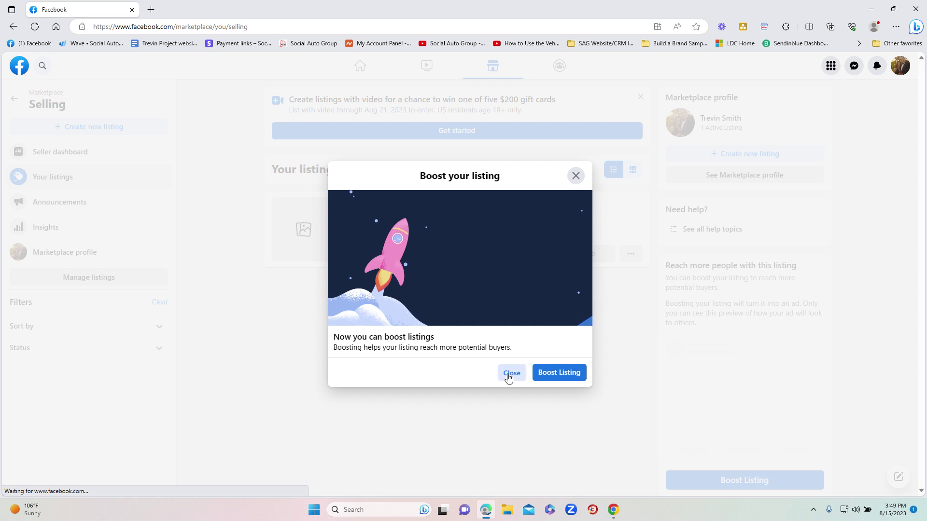
Step: Dismiss the Boost your listing offer and go back to the Facebook home feed
click(510, 374)
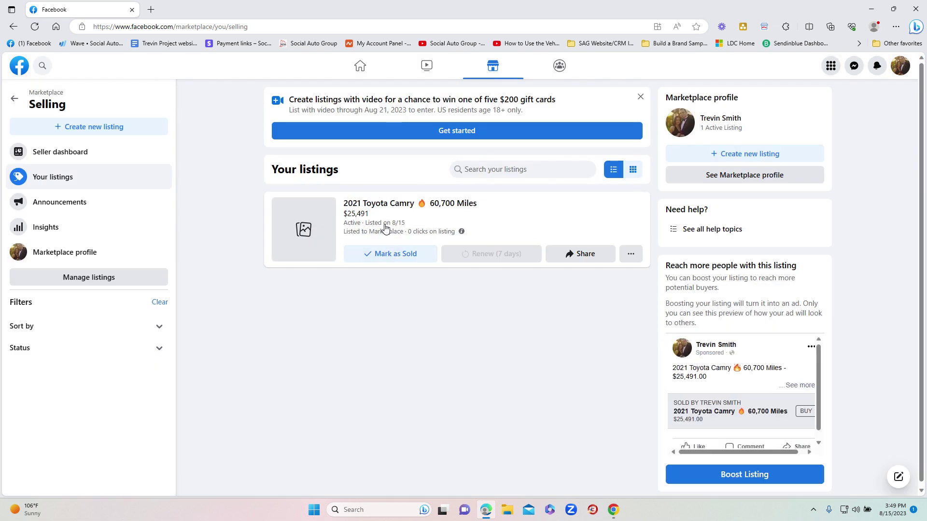
click(363, 68)
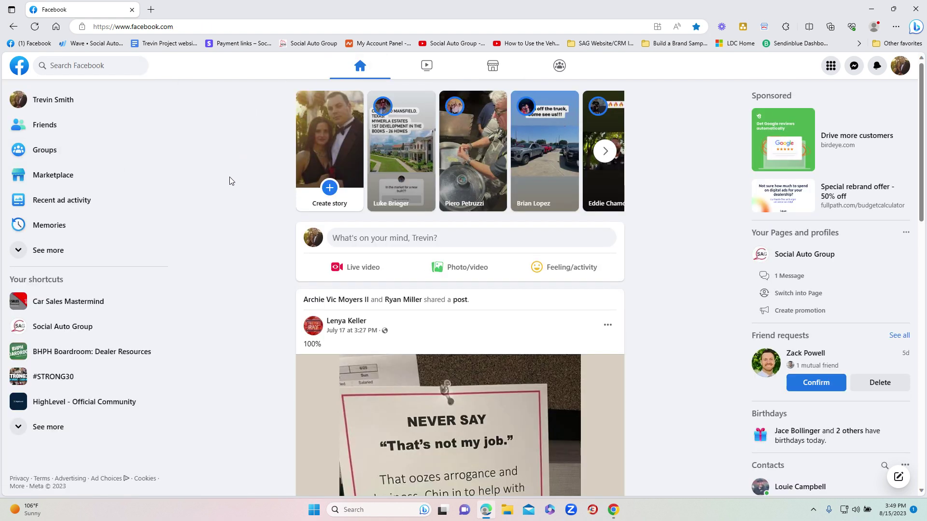
Step: In Vehicle Scraper and Lister, check the description and API key, then start selecting a vehicle from Planet Ford Hwy 59's Autotrader inventory
click(764, 27)
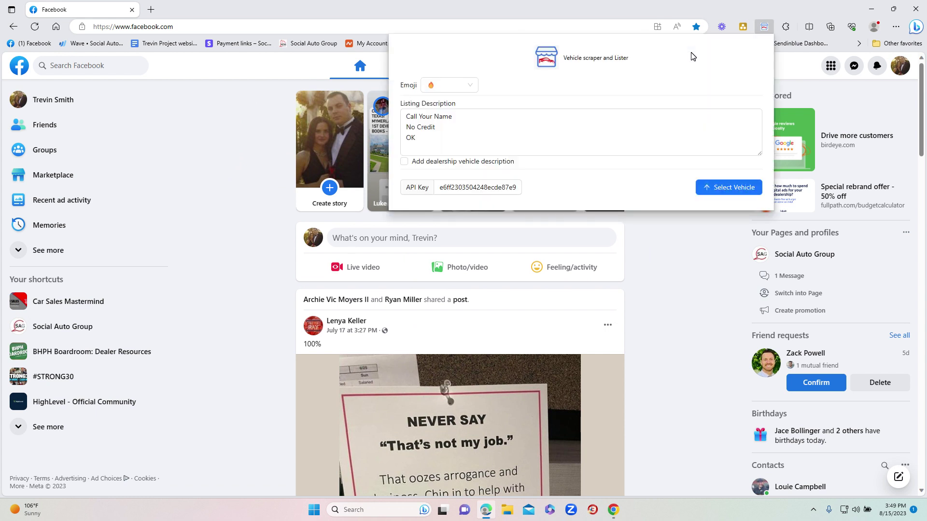
click(475, 116)
click(461, 190)
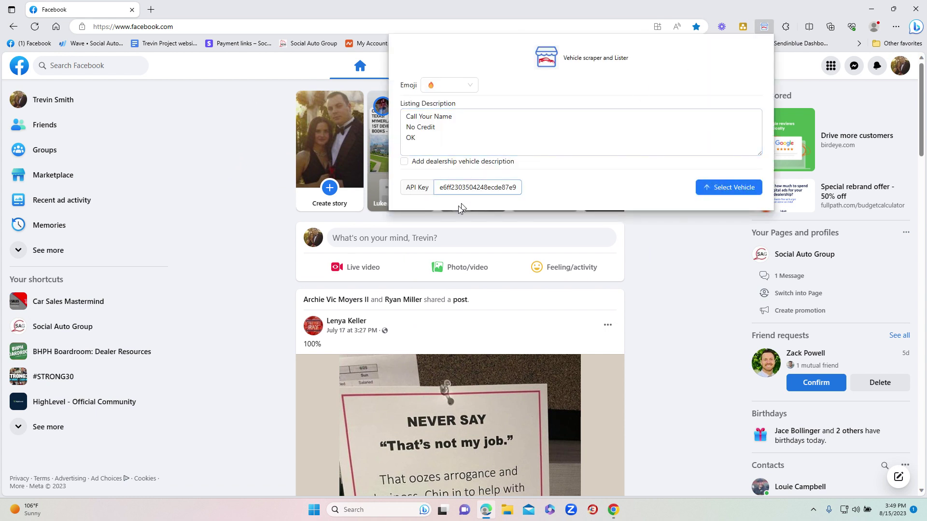
click(729, 187)
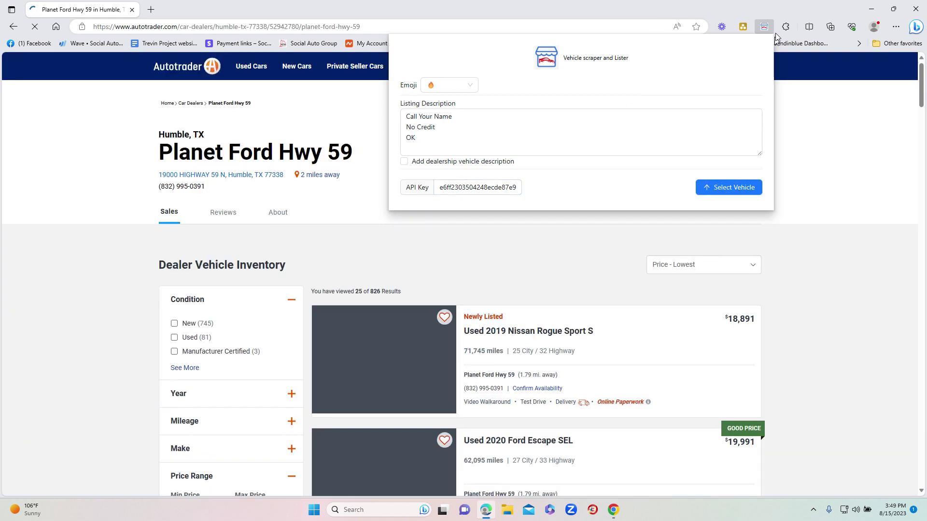
Step: Go to page 2 of the dealer inventory and reload it to show posting options
scroll(478, 194, down, 7)
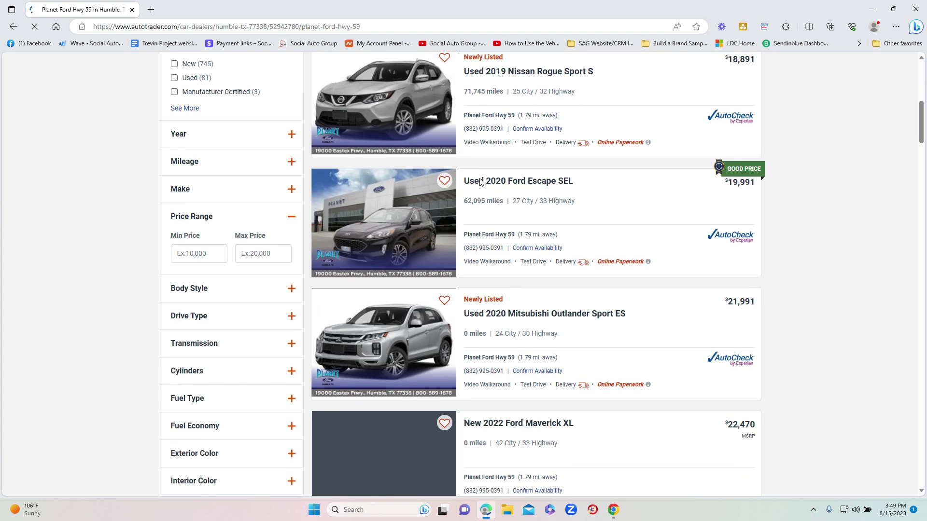
scroll(481, 183, down, 20)
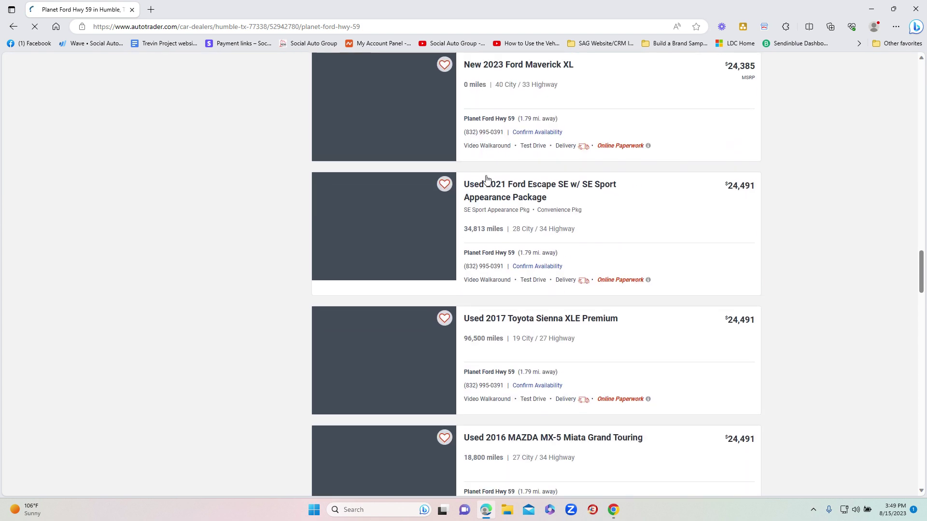
scroll(486, 180, down, 20)
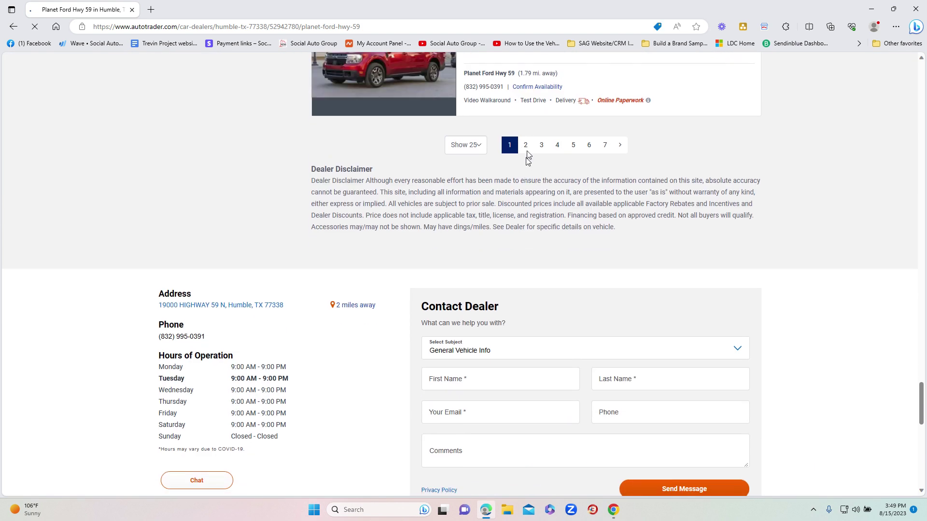
click(525, 144)
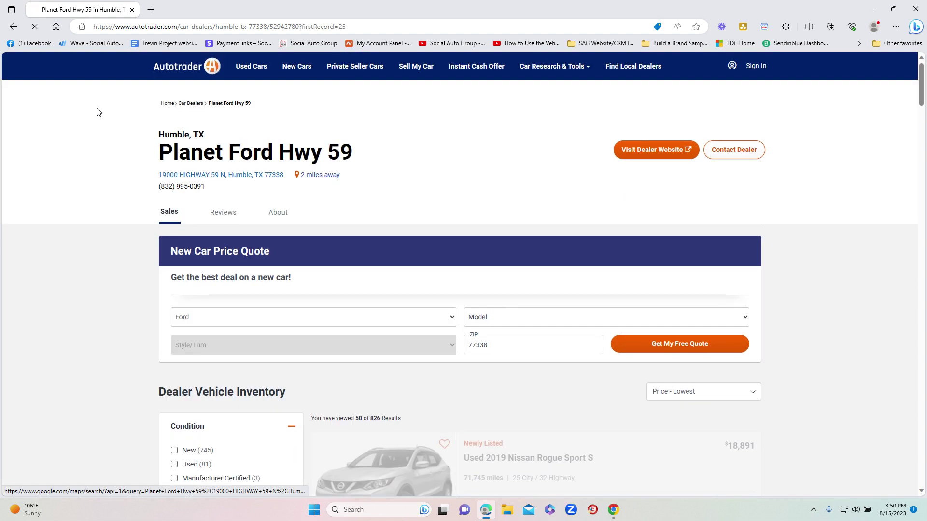
scroll(531, 290, down, 4)
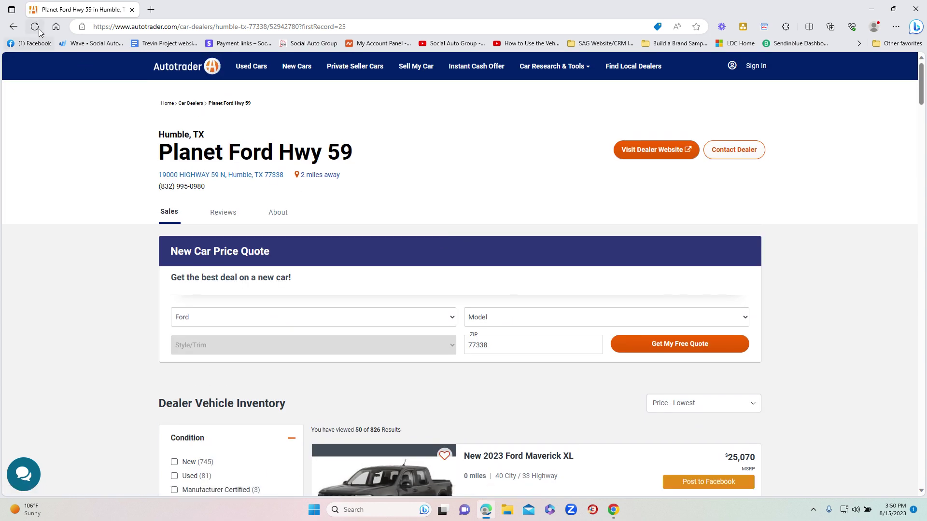
click(37, 28)
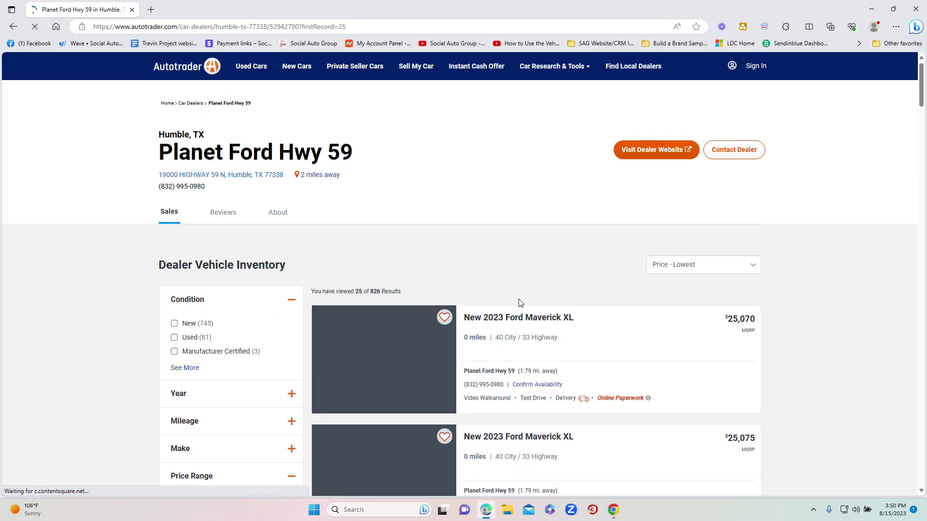
Step: Find the 2021 Toyota Camry SE marked Already Posted, then send the 2018 Chevrolet Tahoe to Facebook
scroll(606, 284, down, 8)
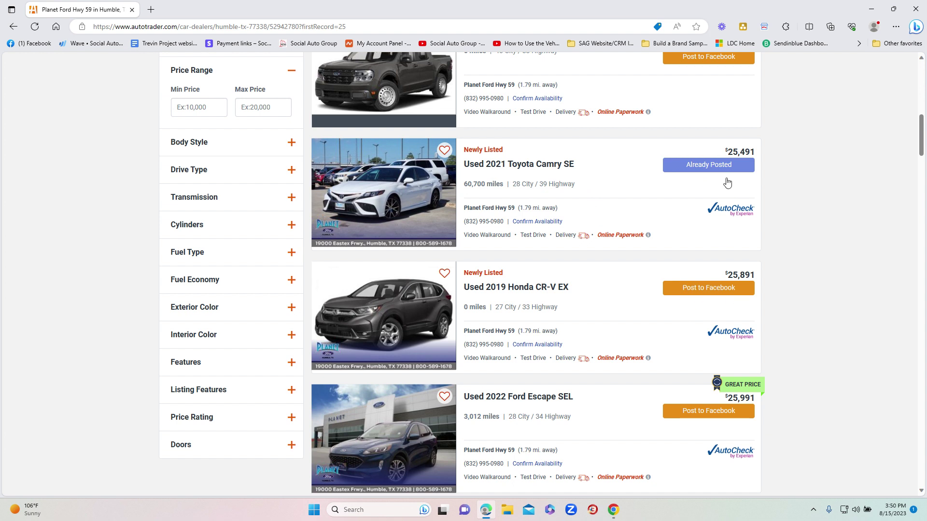
scroll(676, 198, up, 1)
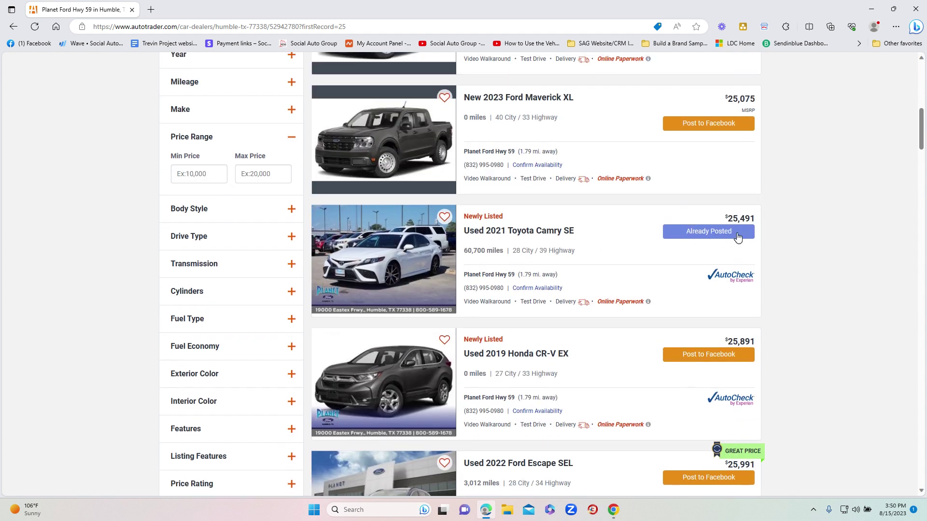
scroll(809, 293, up, 6)
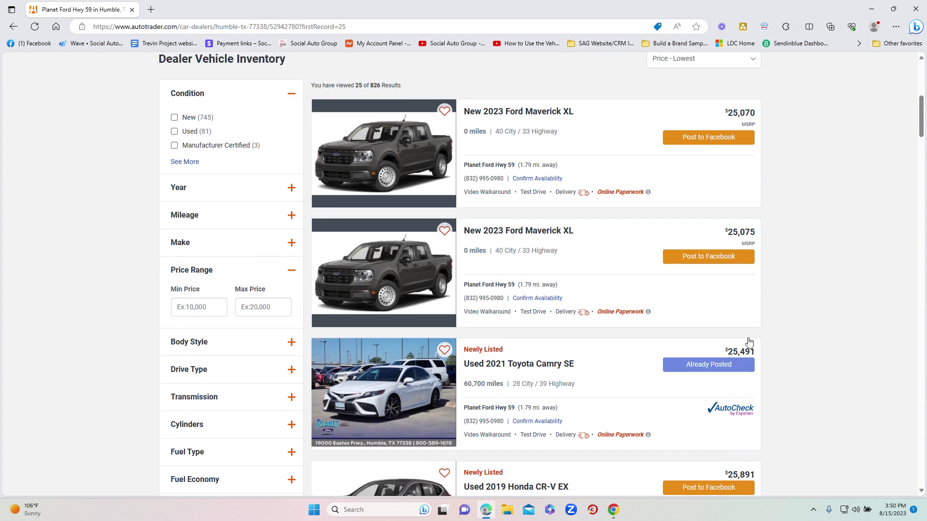
scroll(722, 300, down, 5)
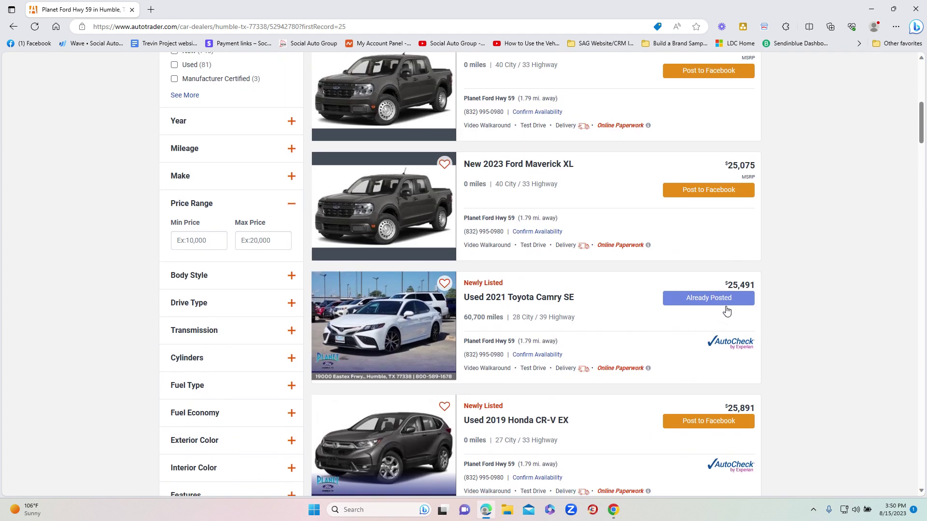
scroll(726, 369, down, 3)
scroll(752, 348, up, 8)
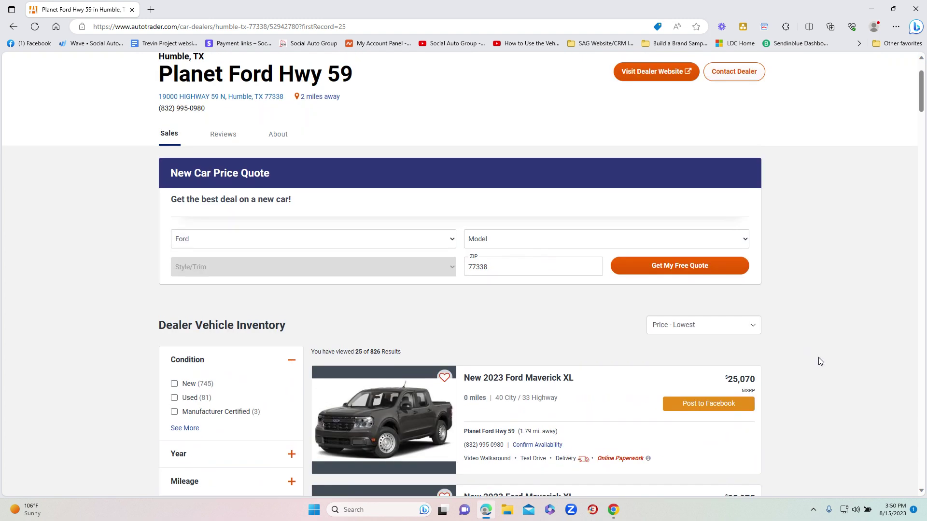
scroll(819, 357, down, 3)
scroll(819, 362, down, 14)
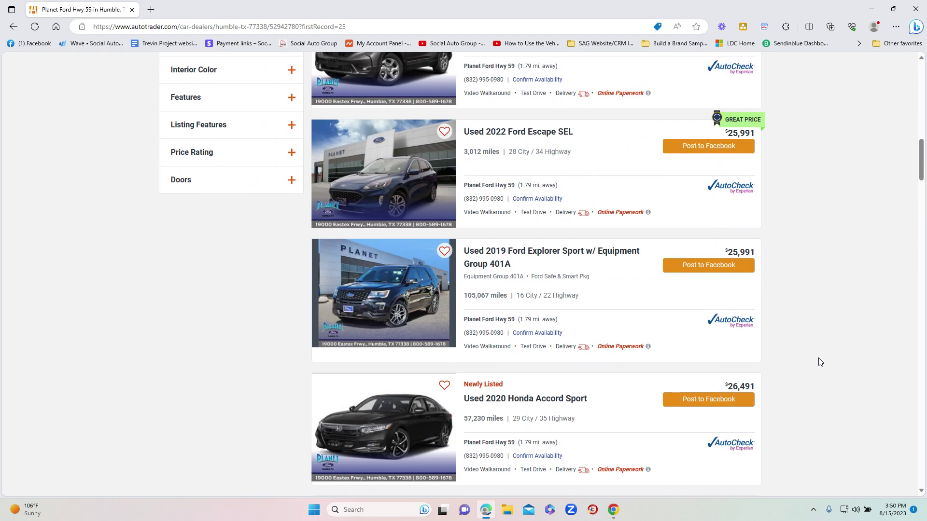
scroll(819, 360, down, 4)
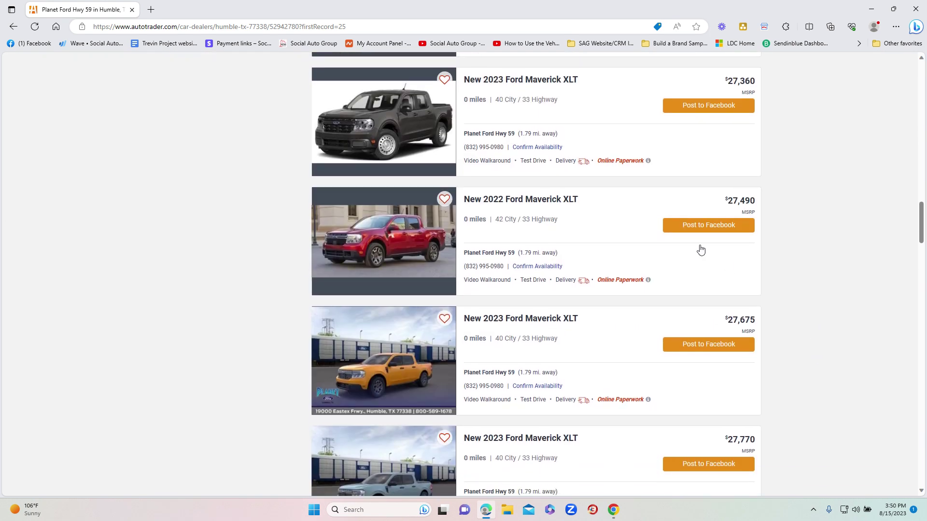
scroll(559, 265, down, 2)
scroll(572, 309, down, 3)
scroll(574, 310, down, 2)
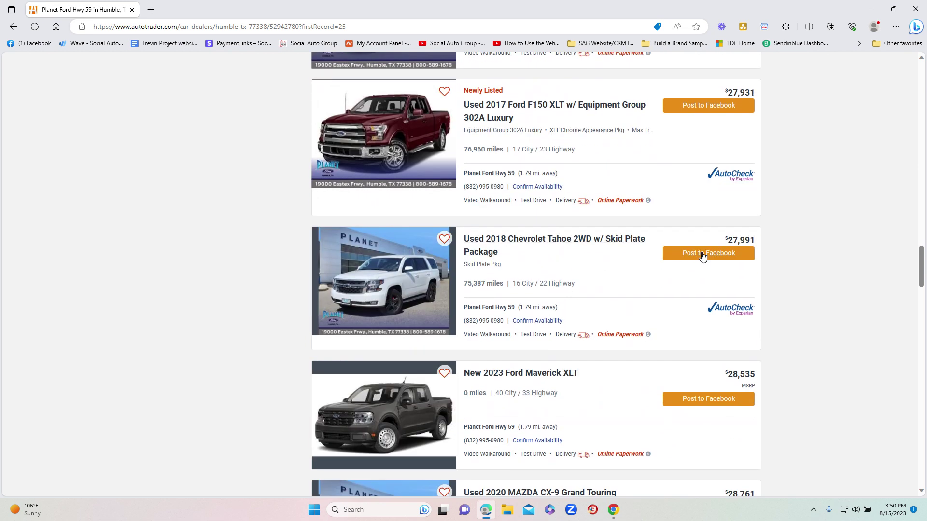
click(704, 257)
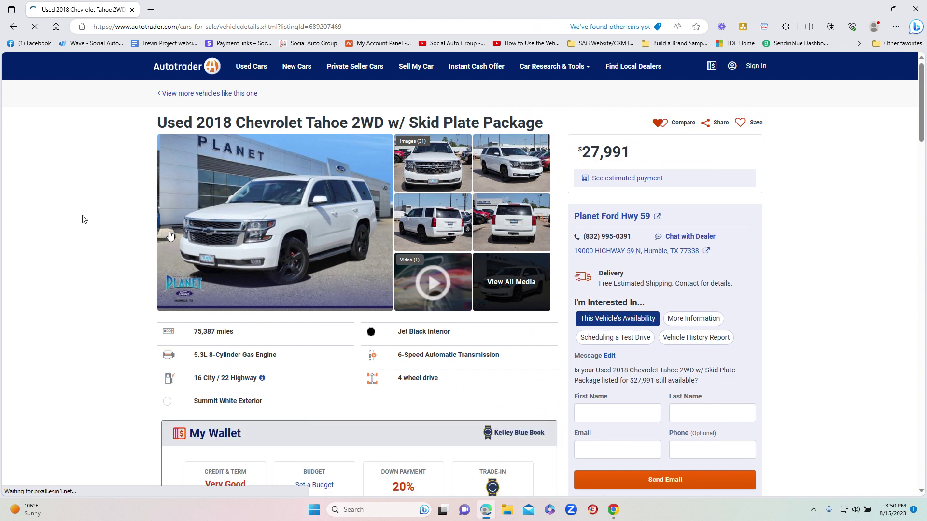
Step: Review the Tahoe detail page: Planet Ford Hwy 59 seller, 5.3L V8, 6-speed automatic, Summit White
scroll(85, 216, down, 3)
scroll(87, 215, up, 3)
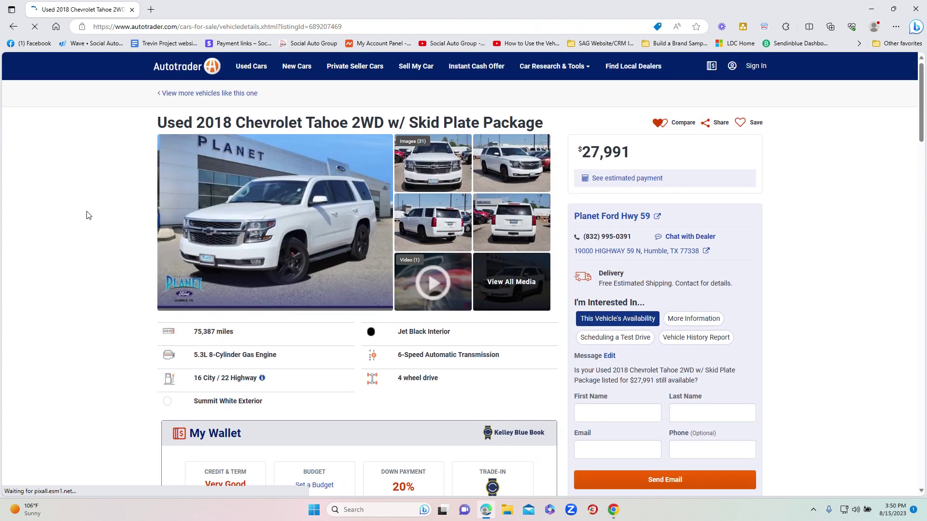